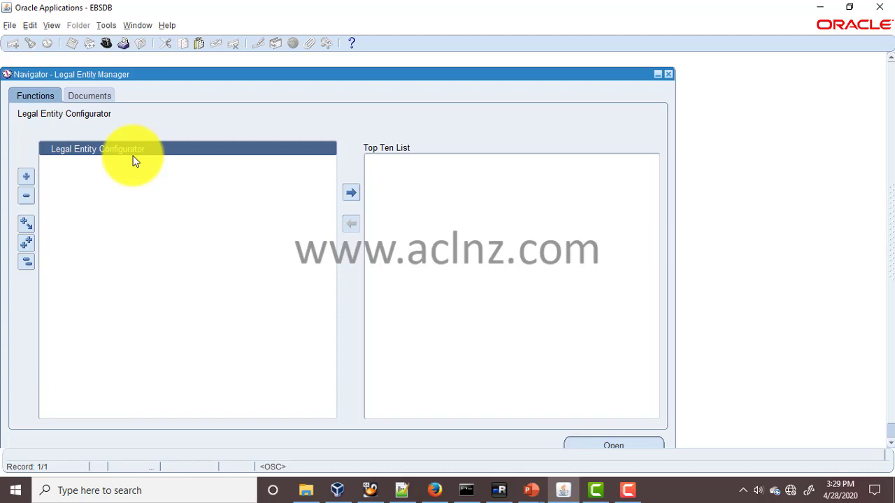
# Switch the responsibility to System Administrator.
pyautogui.click(104, 43)
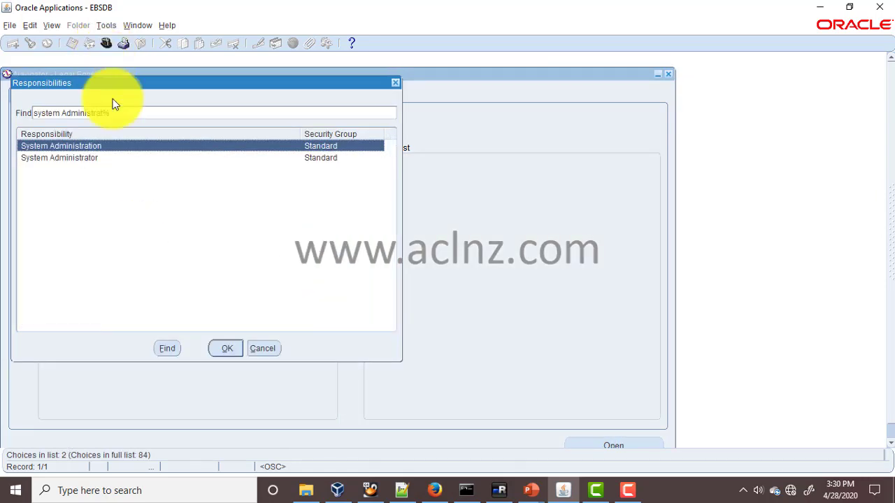
pyautogui.click(65, 158)
pyautogui.click(242, 349)
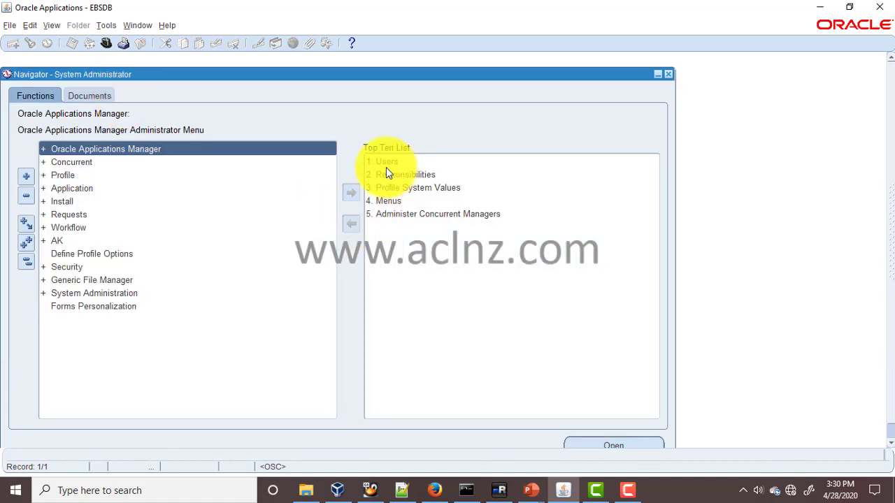
# Open the application user definition form under Security, User, Define.
pyautogui.doubleClick(65, 267)
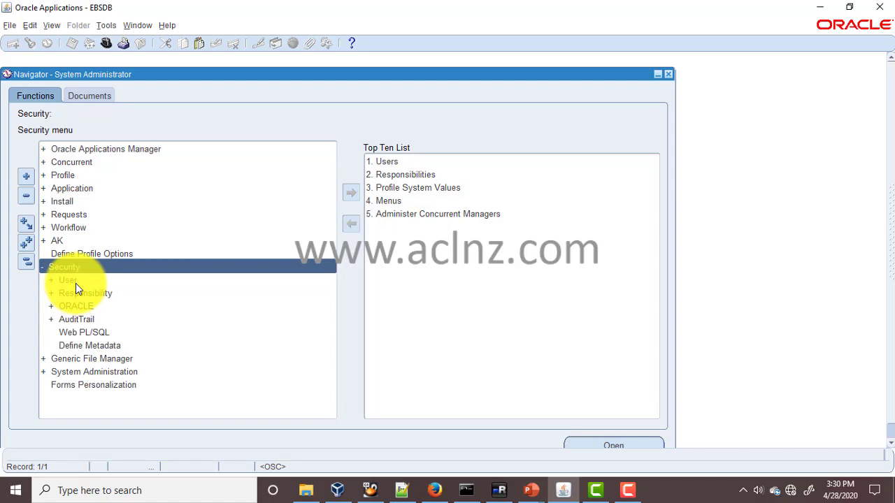
pyautogui.doubleClick(75, 283)
pyautogui.click(83, 293)
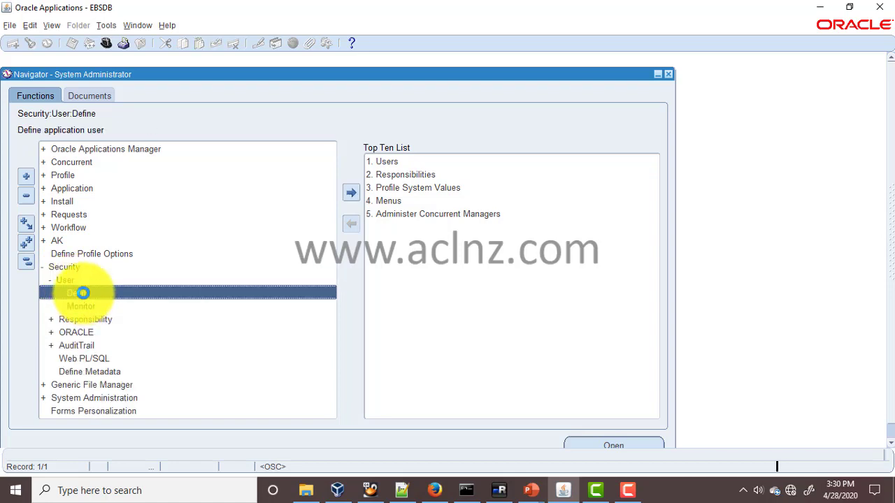
pyautogui.doubleClick(84, 293)
# Query the Users form for the user name OPERATIONS.
pyautogui.press('F11')
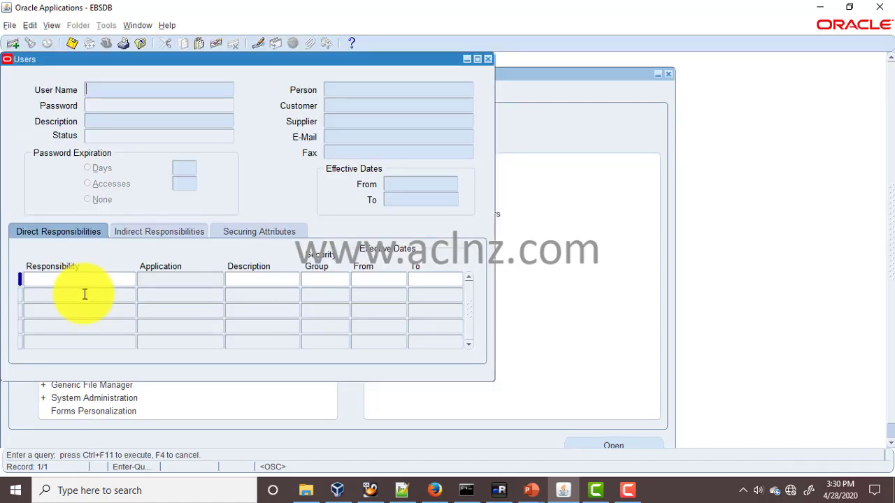
pyautogui.write('OPERATIONS')
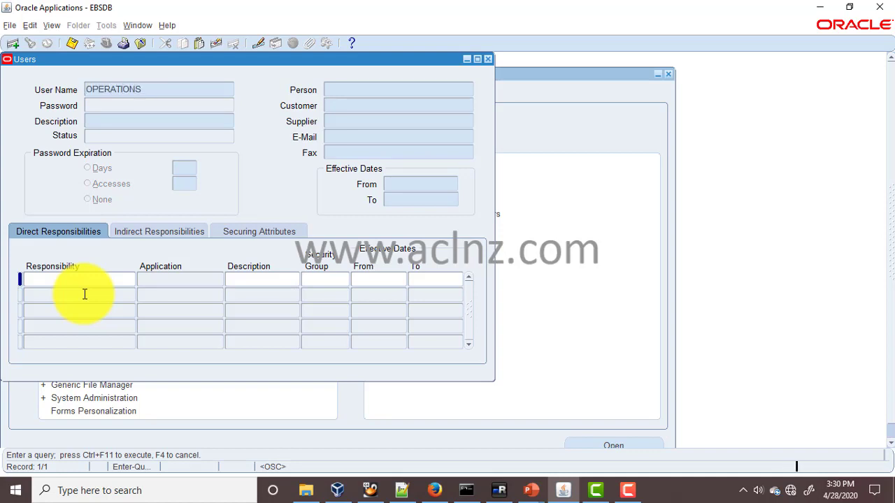
pyautogui.hotkey('ctrl', 'F11')
# Add the Legal Entity Administrator responsibility to the OPERATIONS user's direct responsibilities and save the record.
pyautogui.click(87, 295)
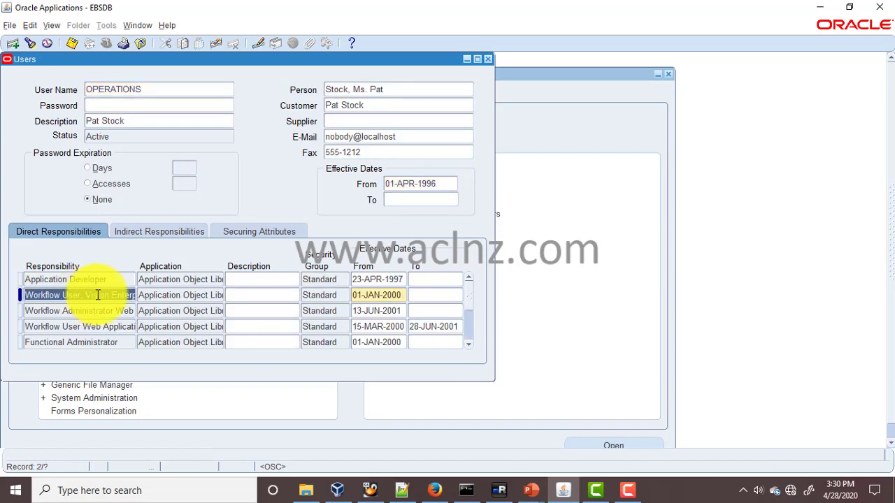
pyautogui.click(14, 45)
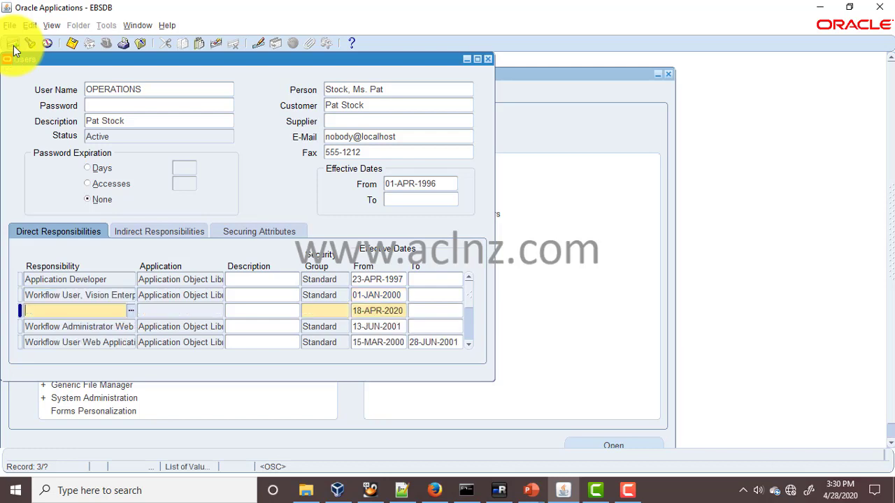
pyautogui.click(131, 312)
pyautogui.write('Legal Entity %')
pyautogui.press('Return')
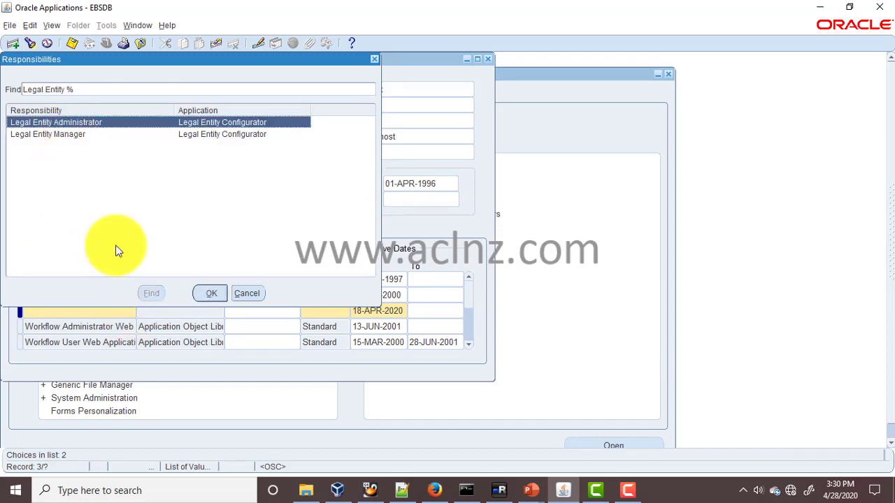
pyautogui.click(213, 294)
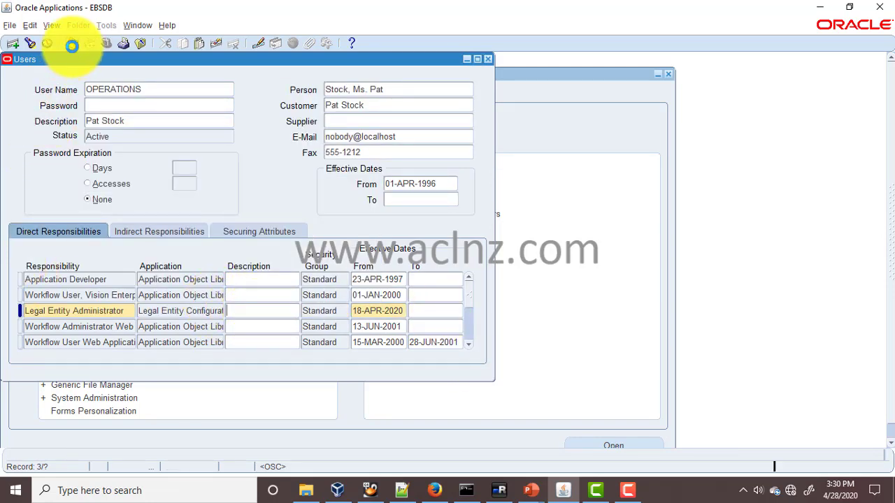
pyautogui.click(72, 45)
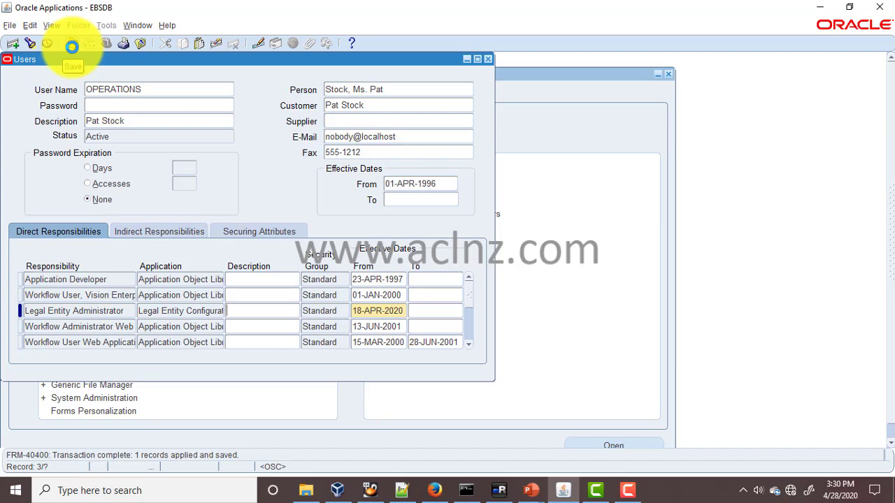
# Add the Legal Entity Manager responsibility in a new row of the same user's direct responsibilities and save.
pyautogui.click(13, 43)
pyautogui.click(133, 326)
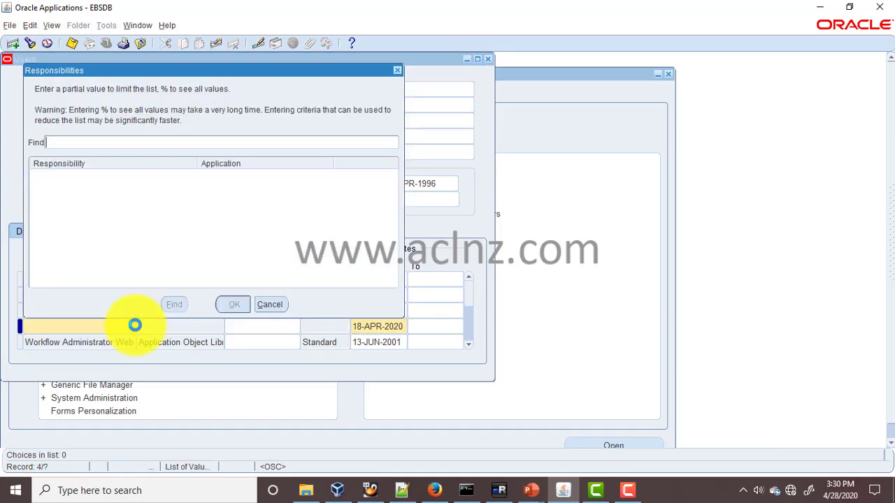
pyautogui.write('legal ')
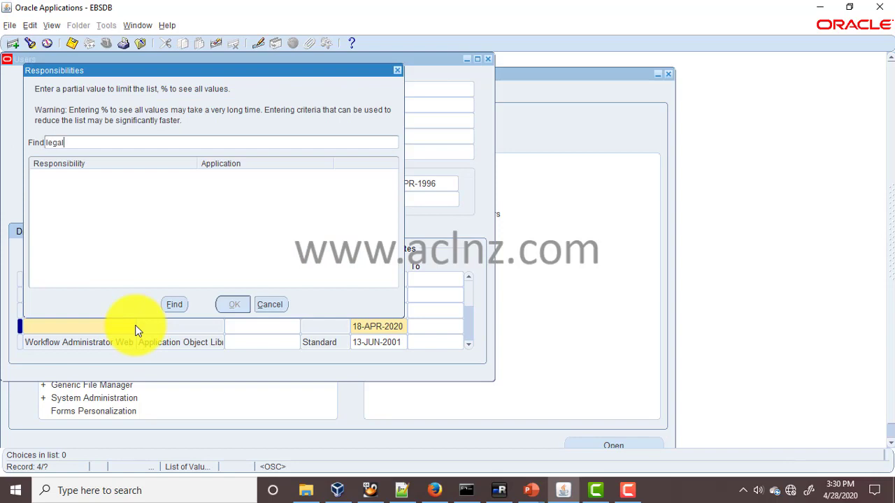
pyautogui.write('en')
pyautogui.press('Return')
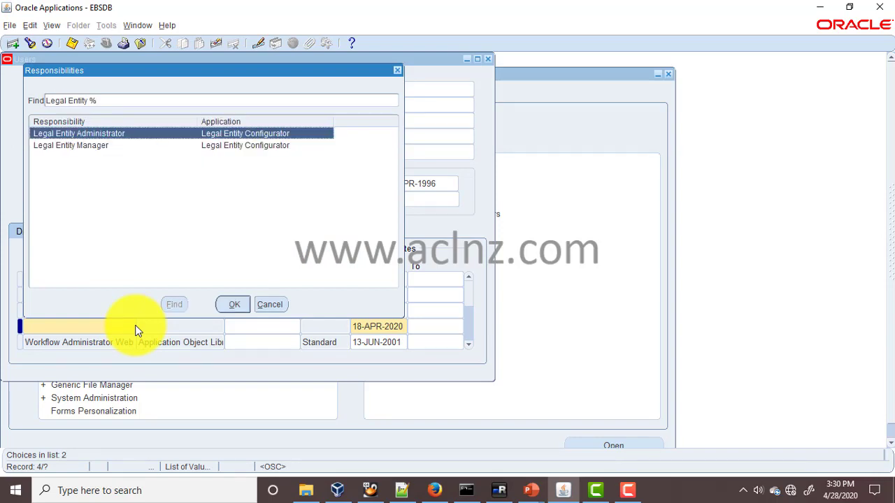
pyautogui.click(262, 145)
pyautogui.click(231, 305)
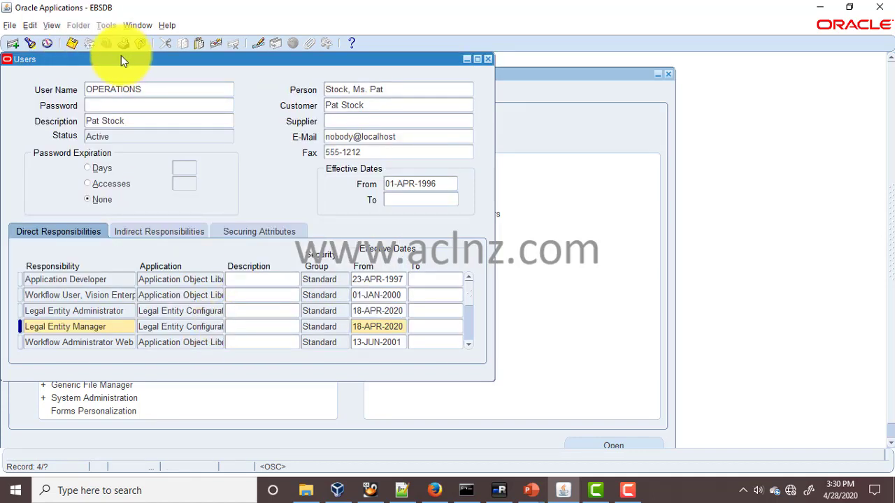
pyautogui.click(69, 47)
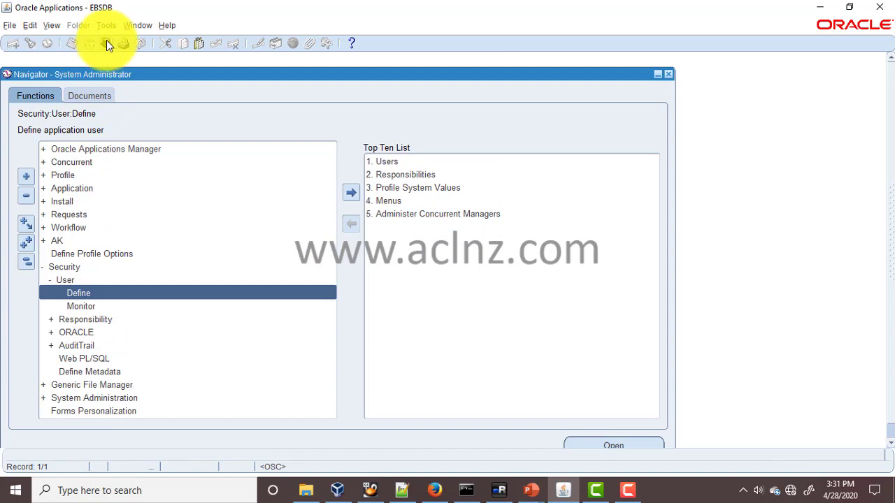
# Switch to the Legal Entity Manager responsibility and bring up the Legal Entity Configurator in Firefox.
pyautogui.click(106, 44)
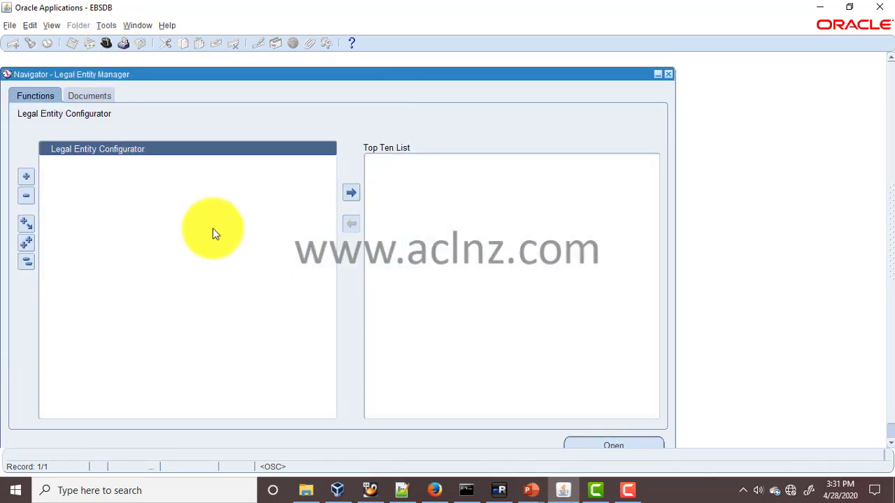
pyautogui.click(435, 491)
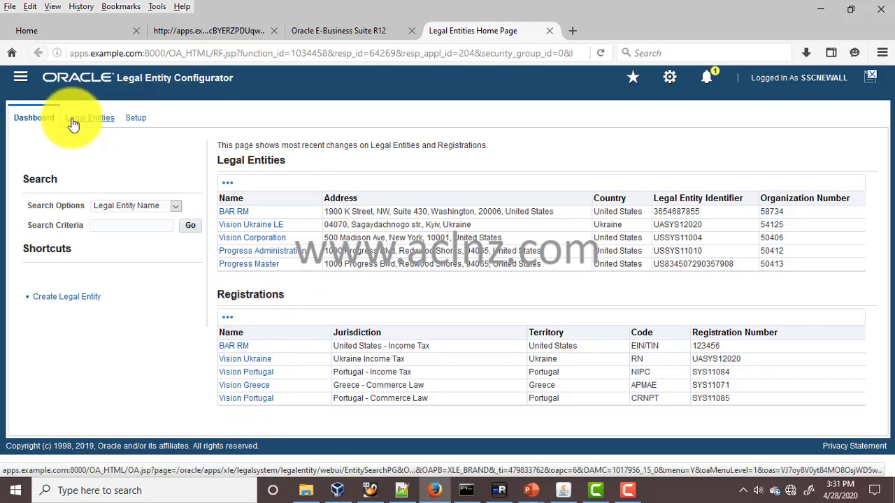
# Look over the Addresses and Jurisdictions setup pages of the configurator.
pyautogui.click(135, 124)
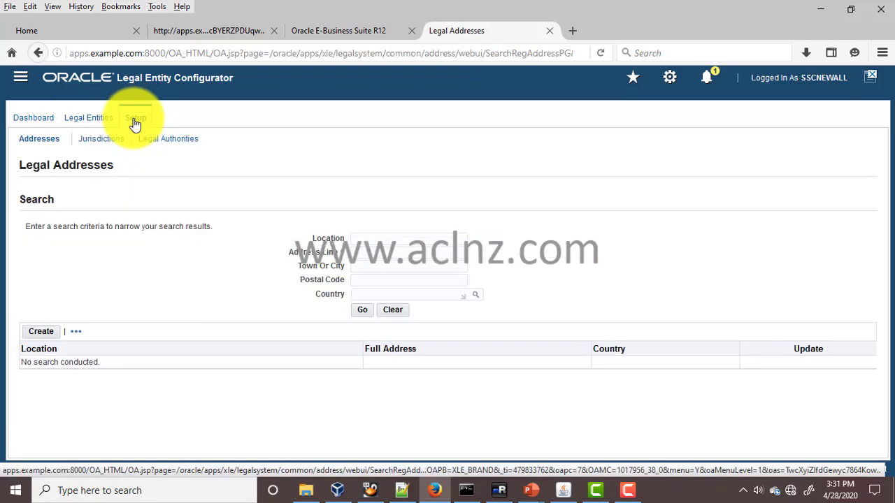
pyautogui.click(99, 144)
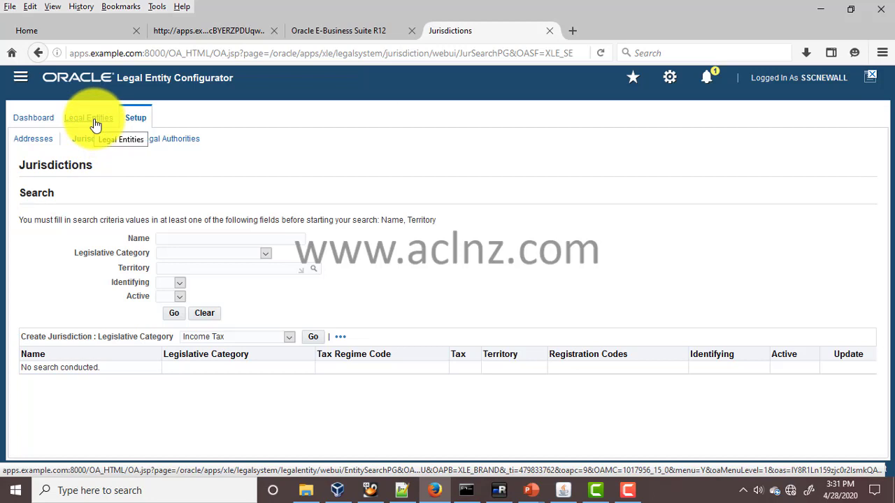
# Start creating a new legal entity and replace its default territory with Kenya.
pyautogui.click(96, 124)
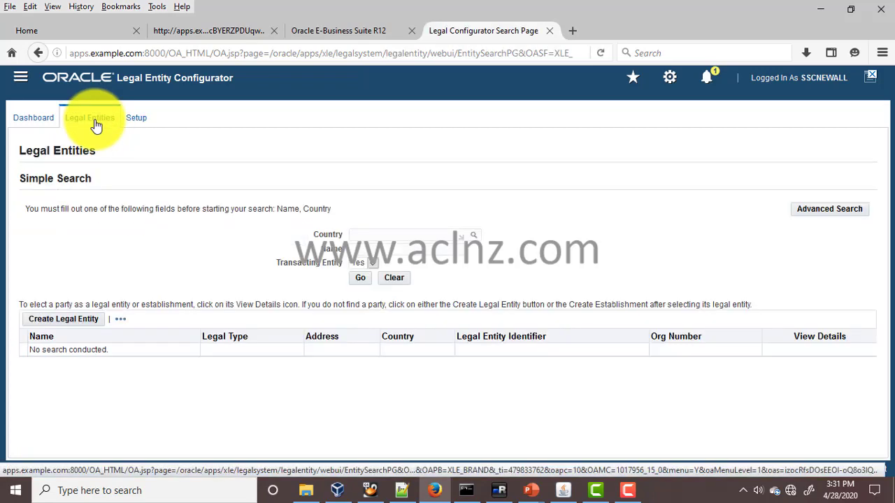
pyautogui.click(75, 326)
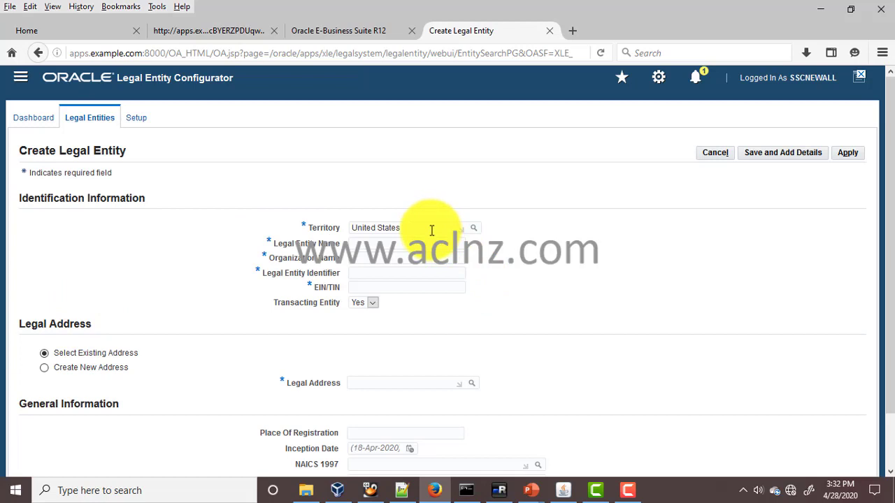
pyautogui.moveTo(432, 230); pyautogui.dragTo(365, 228)
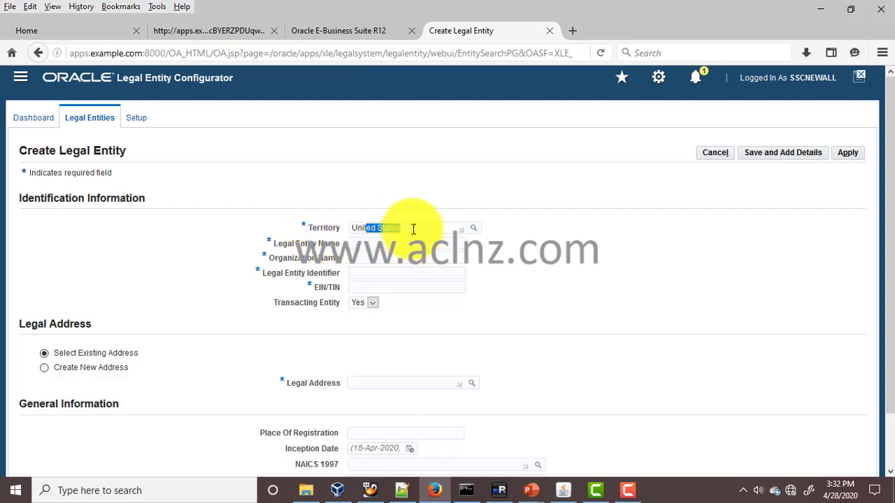
pyautogui.moveTo(413, 228); pyautogui.dragTo(320, 226)
pyautogui.press('BackSpace')
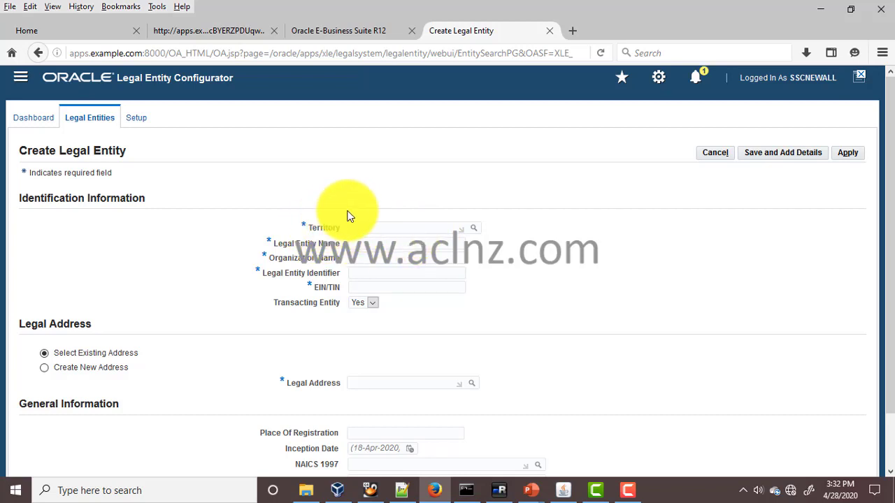
pyautogui.write('Ken')
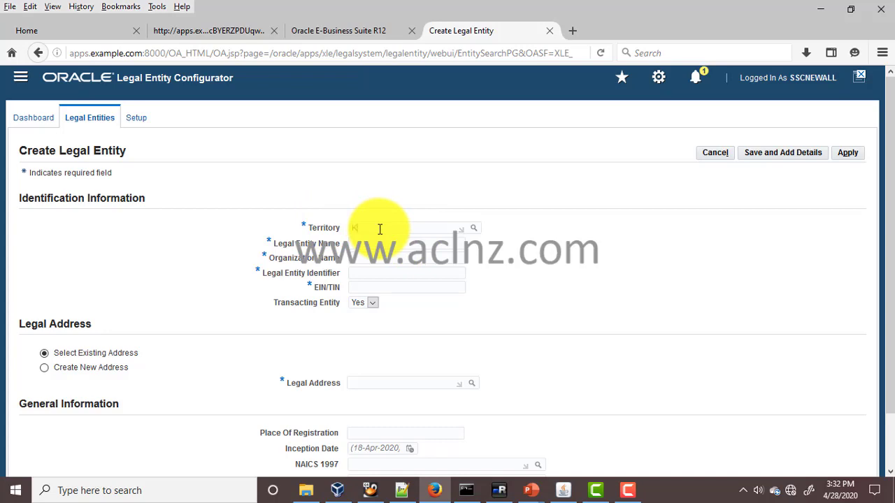
pyautogui.write('ya')
# Search the legal entity territory list for Kenya and for K%, and close it without selecting a territory.
pyautogui.click(474, 228)
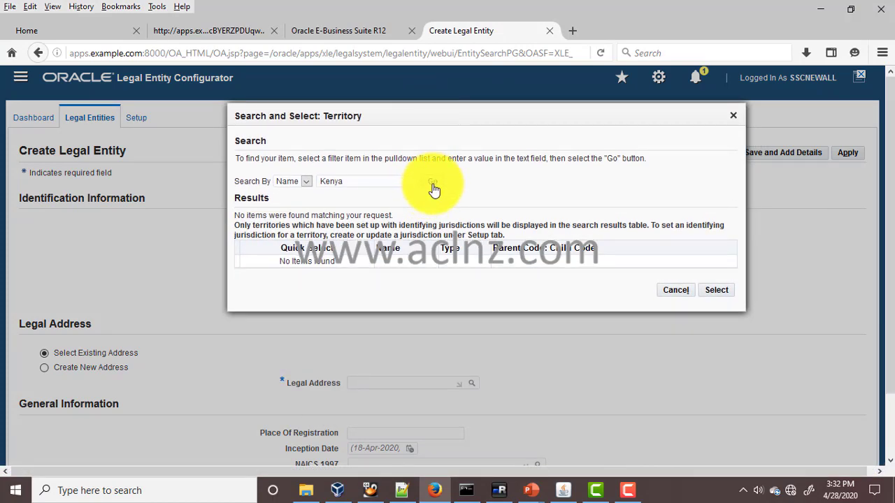
pyautogui.click(432, 183)
pyautogui.click(389, 177)
pyautogui.press('BackSpace')
pyautogui.press('BackSpace')
pyautogui.press('BackSpace')
pyautogui.press('BackSpace')
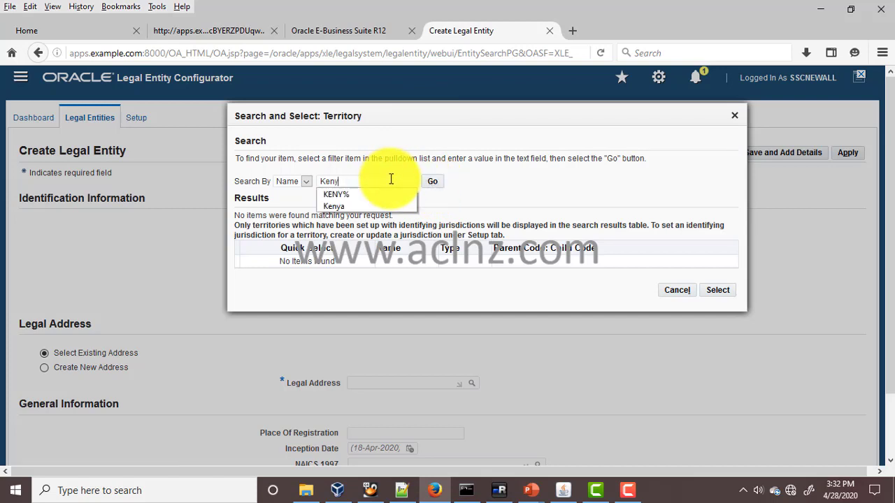
pyautogui.write('%')
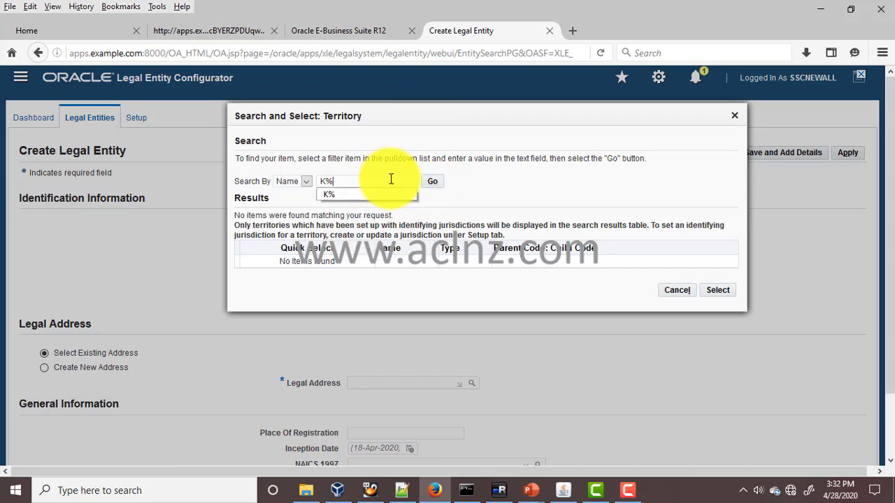
pyautogui.click(433, 184)
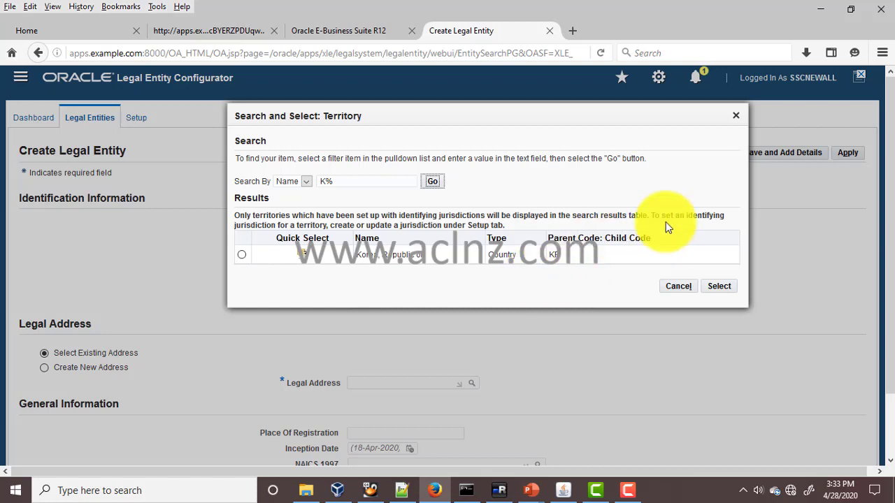
pyautogui.click(675, 291)
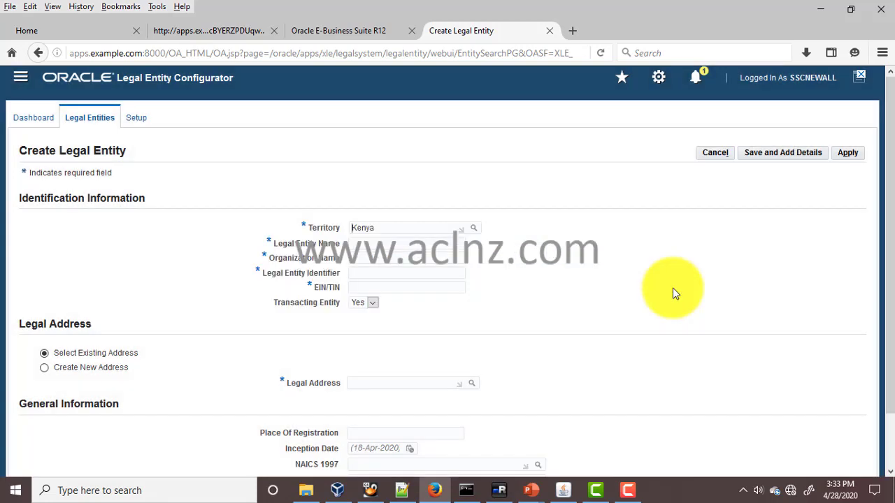
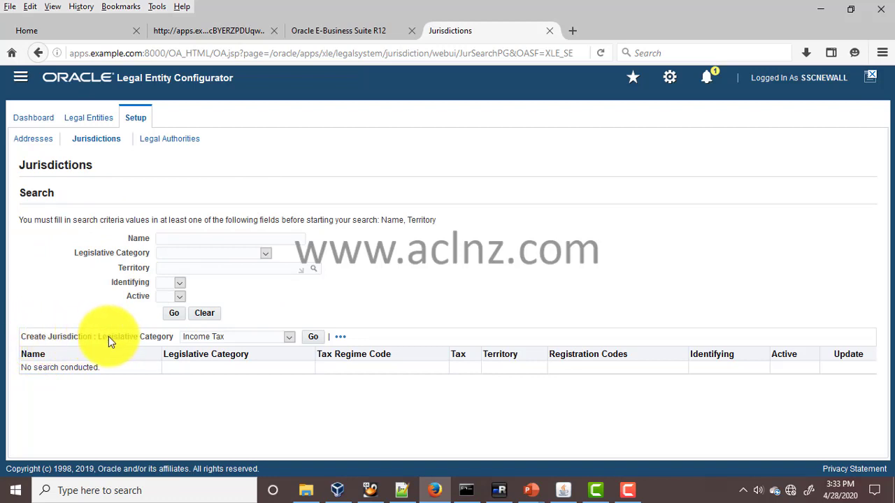
# Start creating a jurisdiction with the legislative category Income Tax after checking the available categories.
pyautogui.click(260, 337)
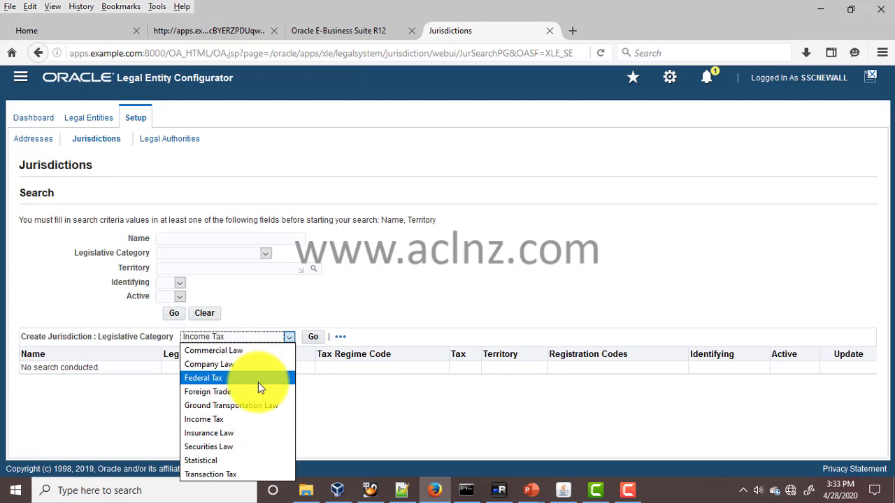
pyautogui.click(329, 298)
pyautogui.click(310, 340)
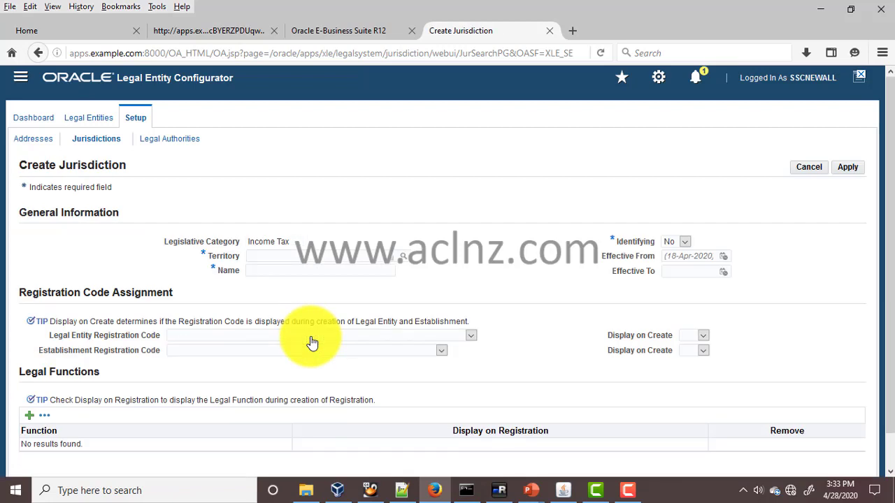
# Search for Kenya and select it as the jurisdiction's territory, and name the jurisdiction Kenya.
pyautogui.click(296, 255)
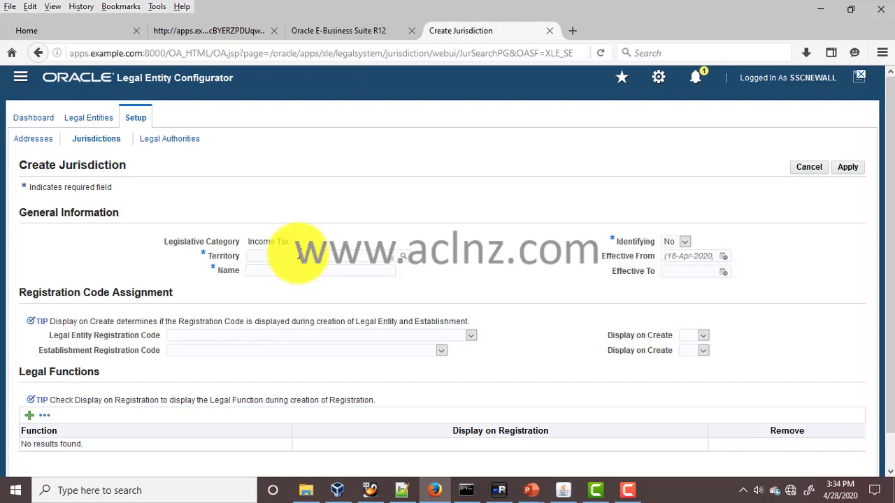
pyautogui.click(403, 259)
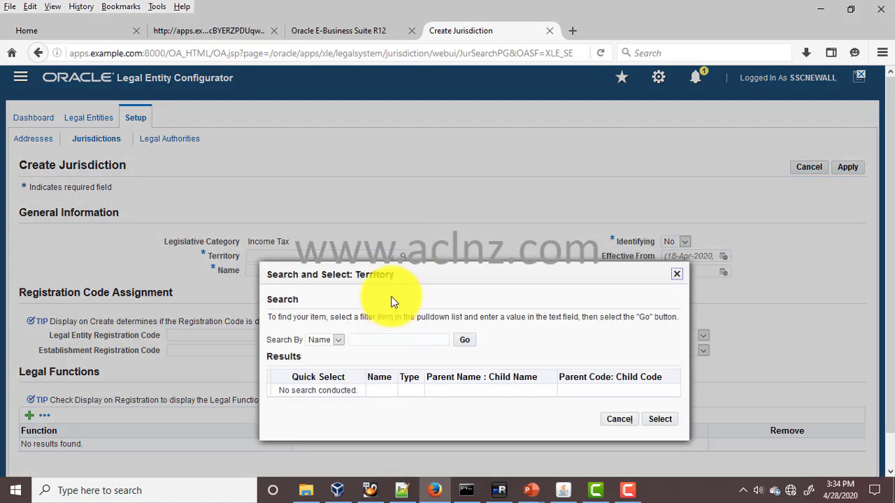
pyautogui.click(394, 339)
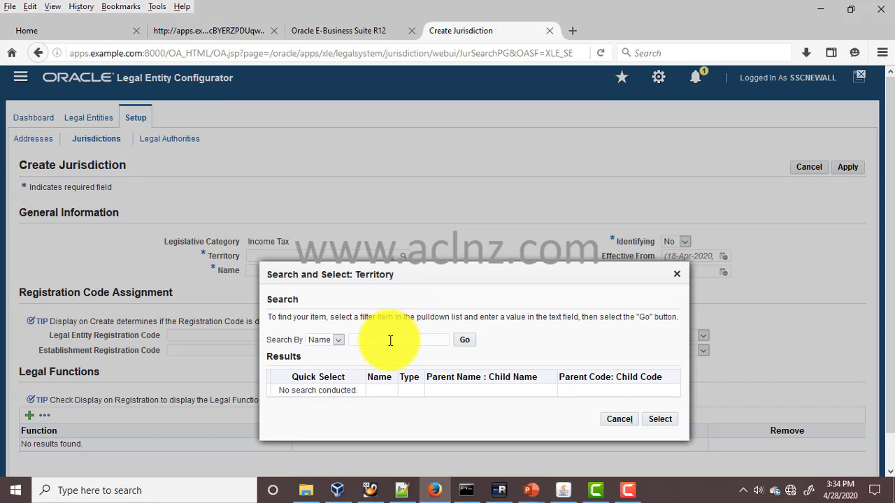
pyautogui.write('Ke')
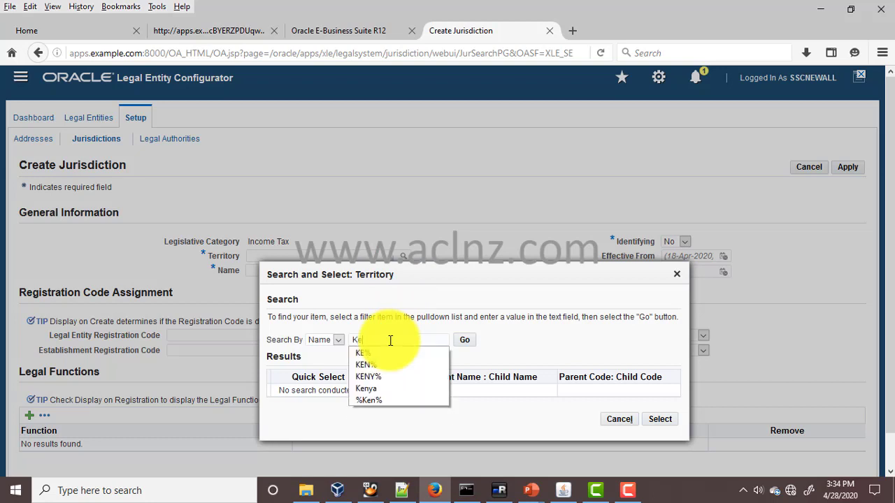
pyautogui.write('nya')
pyautogui.press('Return')
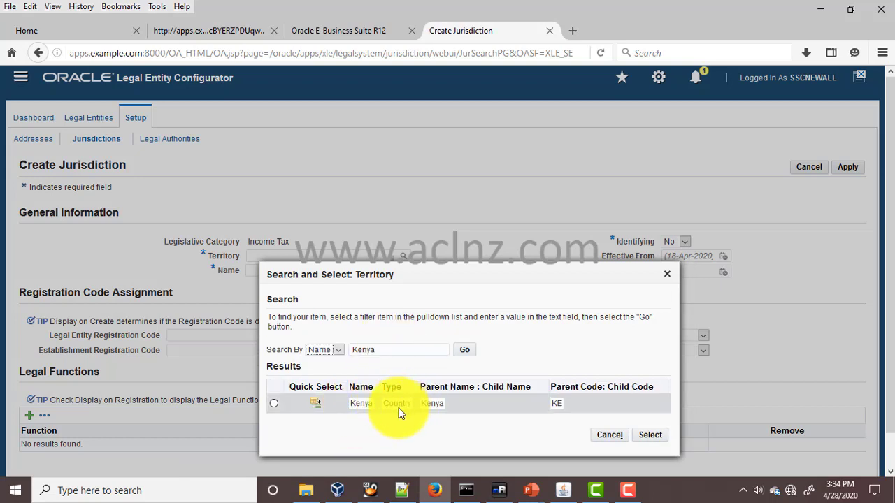
pyautogui.click(317, 405)
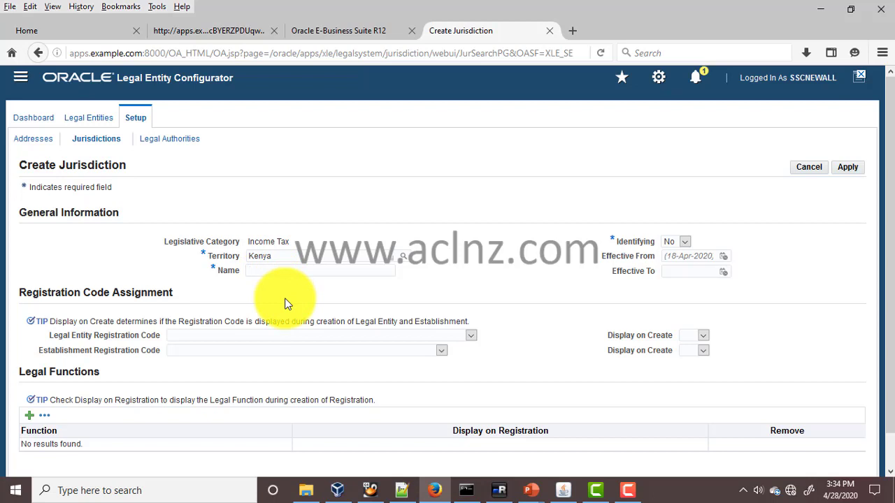
pyautogui.write('Kenya')
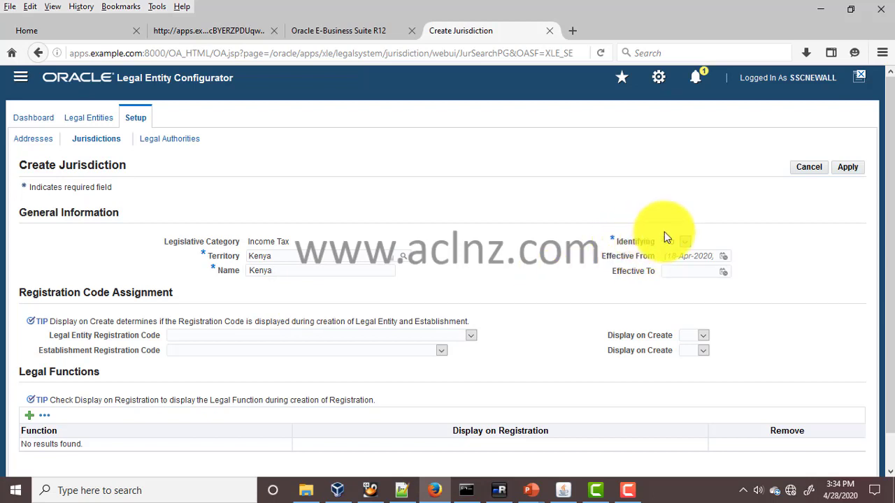
# Mark the jurisdiction as identifying with Yes and make it effective from 28-Apr-1950.
pyautogui.click(685, 241)
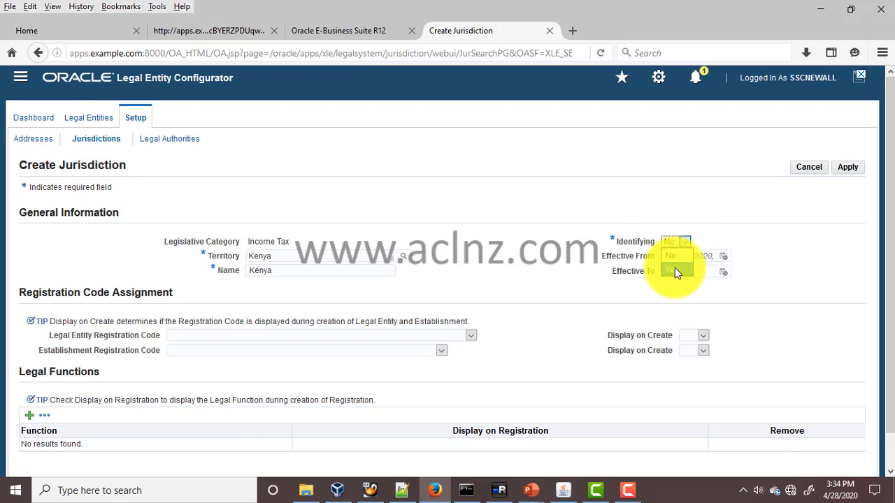
pyautogui.click(676, 270)
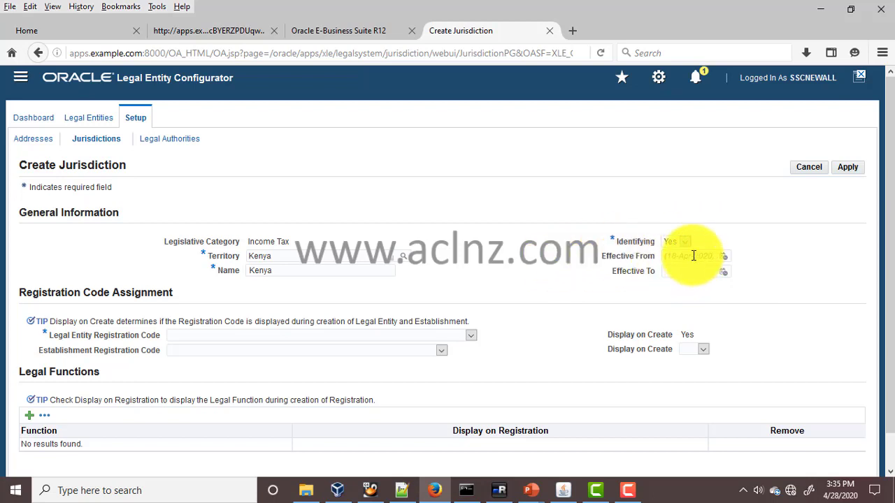
pyautogui.click(724, 258)
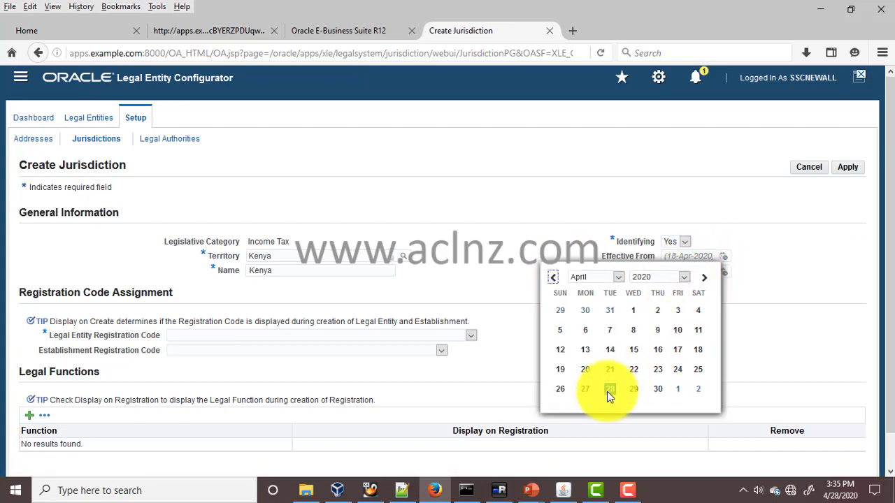
pyautogui.click(607, 392)
pyautogui.moveTo(711, 256)
pyautogui.mouseDown()
pyautogui.moveTo(693, 256)
pyautogui.moveTo(709, 256)
pyautogui.mouseUp()
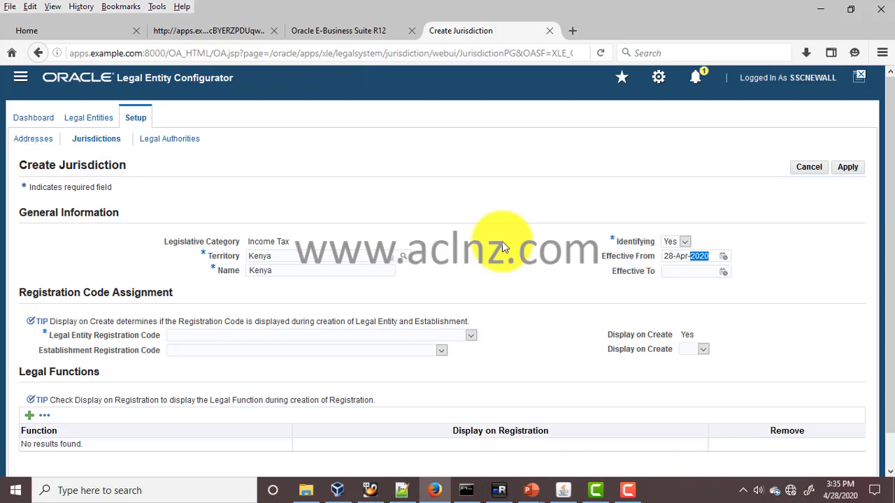
pyautogui.write('1950')
pyautogui.press('Tab')
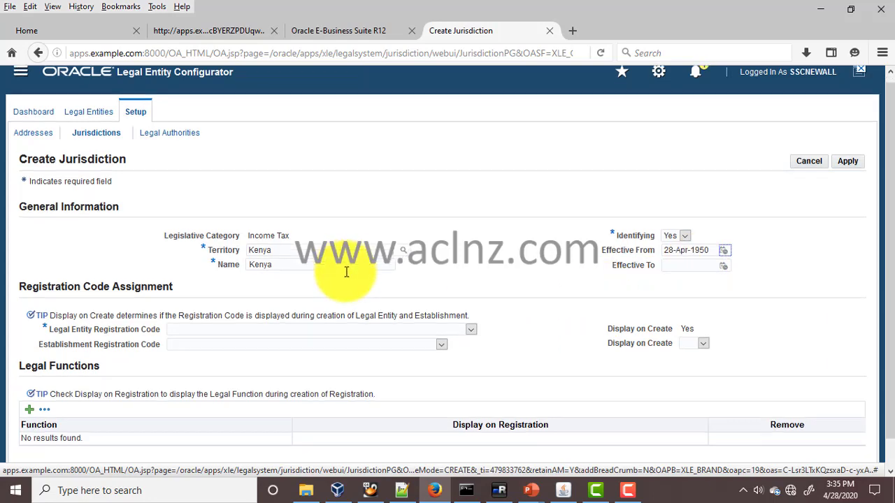
# Set the legal entity registration code to Registration Number(Registration Number - No validation).
pyautogui.scroll(-1, 346, 272)
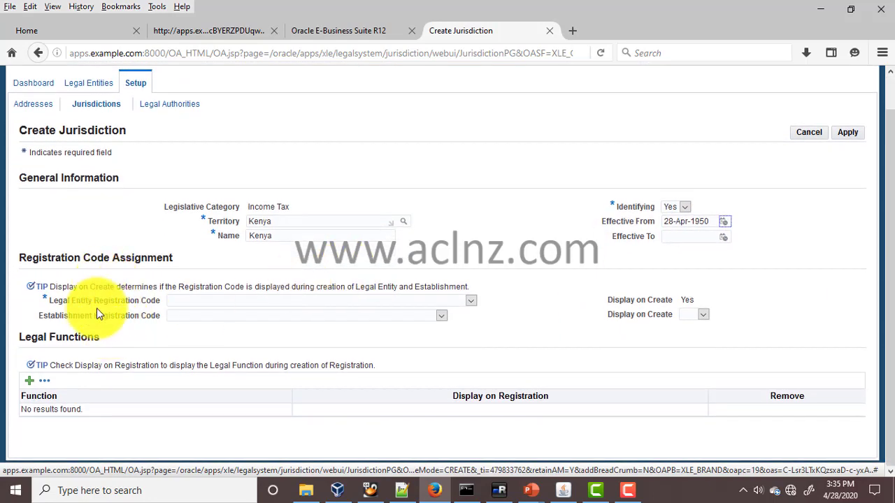
pyautogui.click(305, 306)
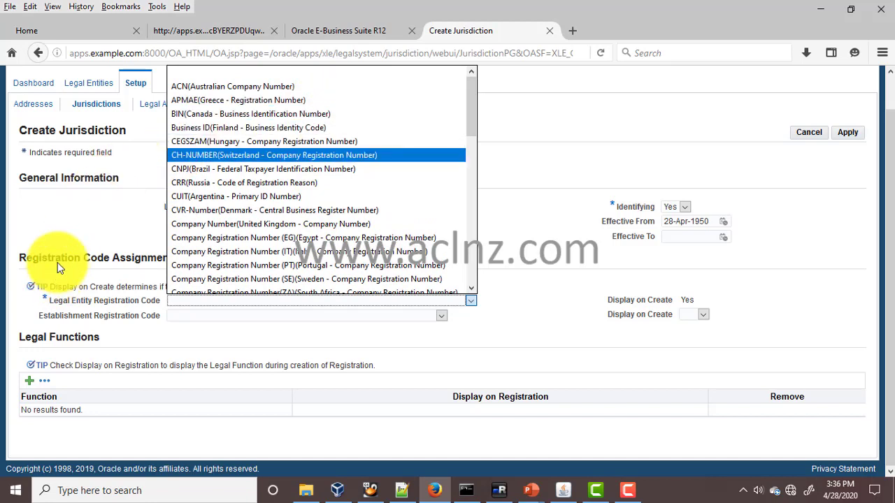
pyautogui.scroll(-2, 245, 192)
pyautogui.scroll(-3, 246, 192)
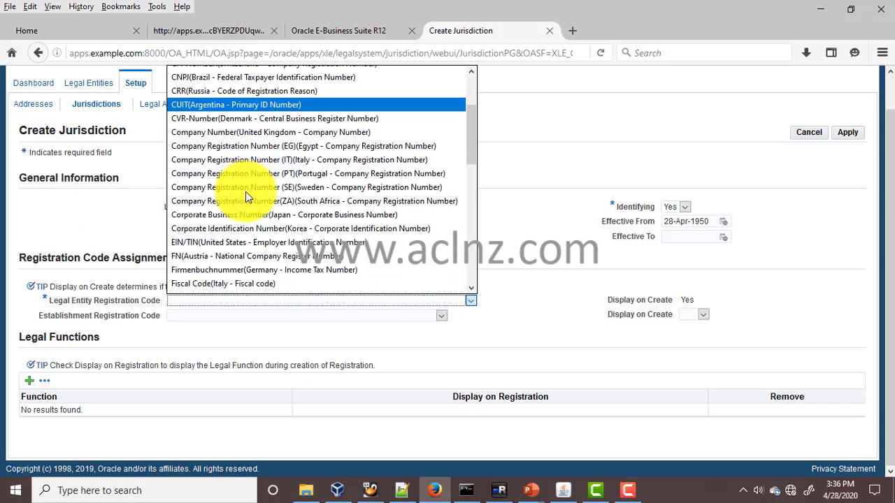
pyautogui.scroll(-5, 246, 191)
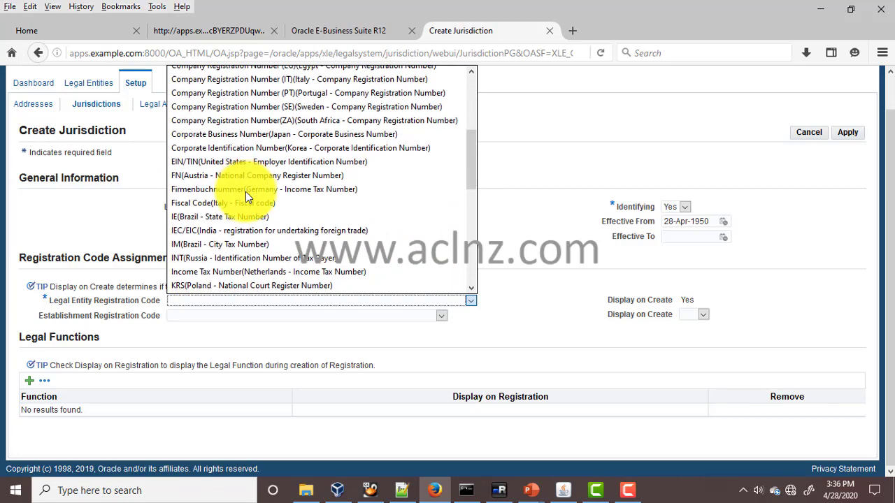
pyautogui.scroll(-5, 245, 192)
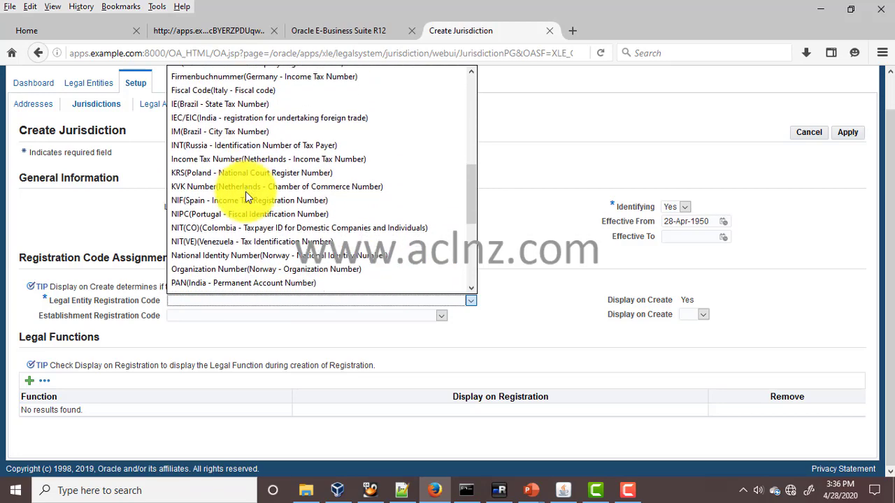
pyautogui.scroll(-4, 245, 192)
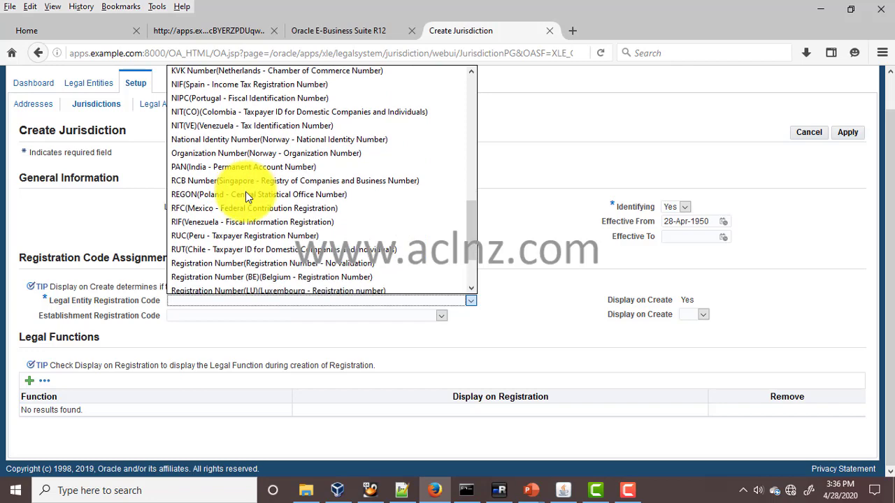
pyautogui.scroll(-2, 246, 192)
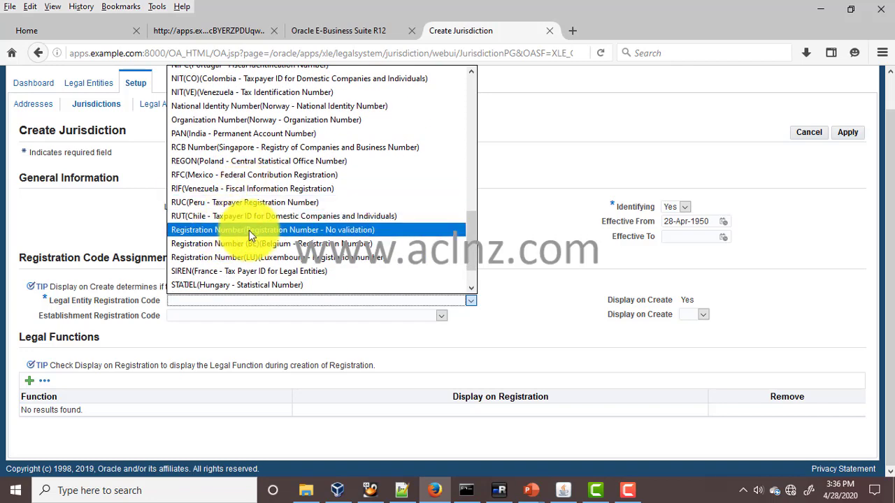
pyautogui.click(340, 232)
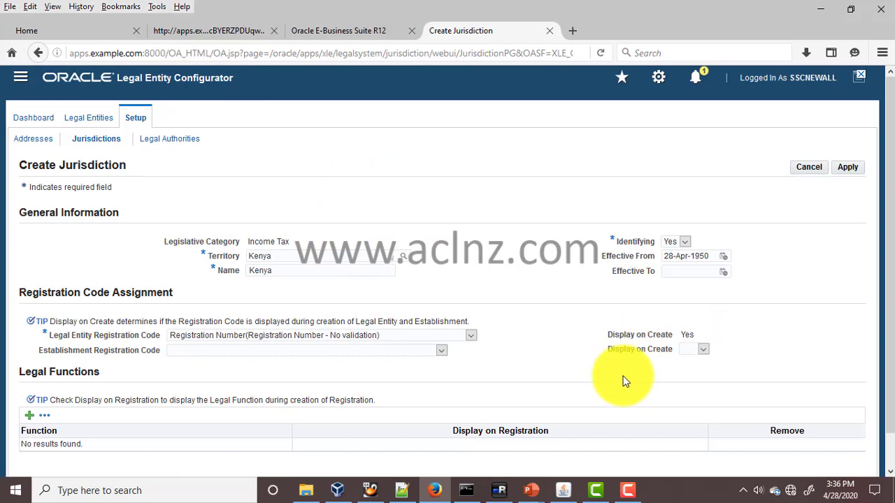
# Try Yes for the establishment's Display on Create, and set its registration code to Registration Number(Registration Number - No validation).
pyautogui.click(704, 349)
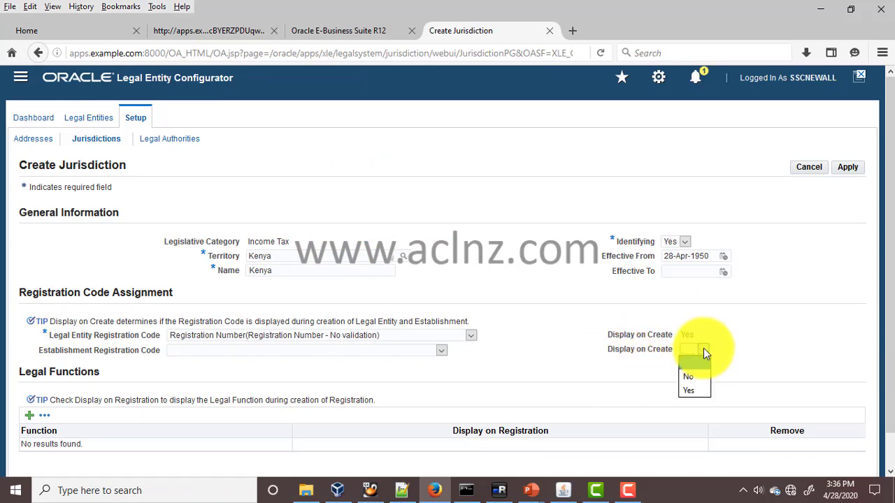
pyautogui.click(691, 390)
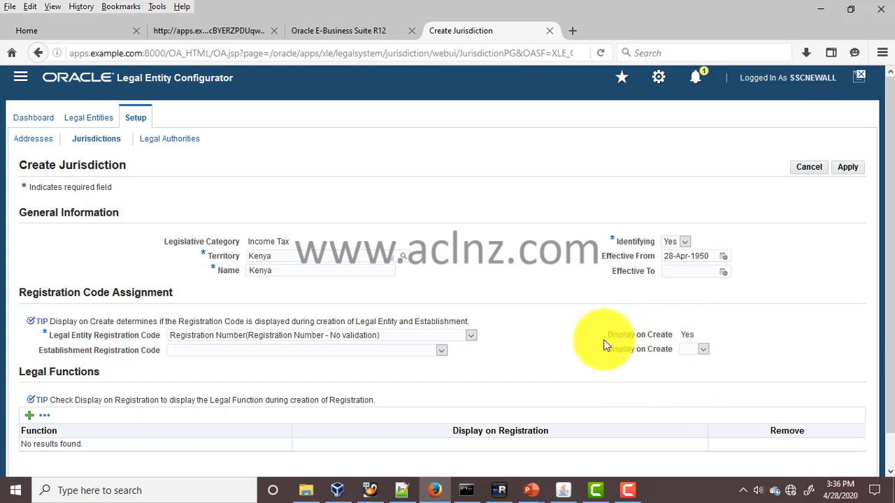
pyautogui.scroll(-1, 558, 370)
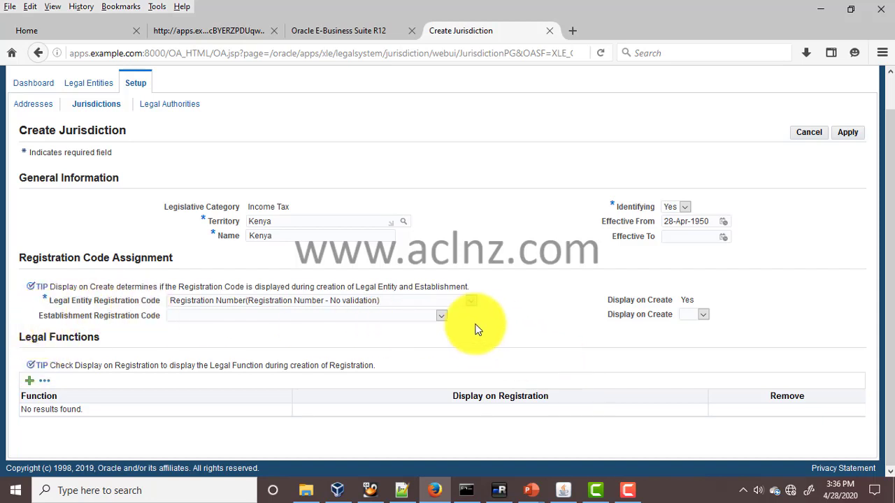
pyautogui.click(441, 315)
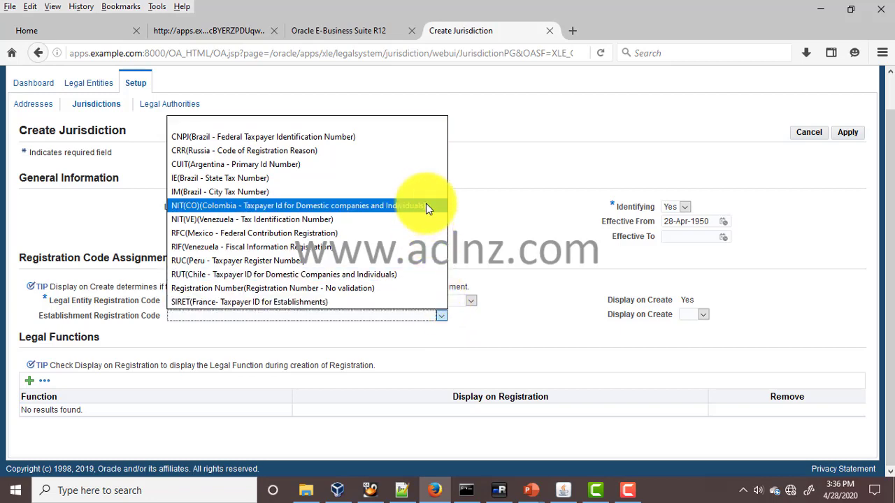
pyautogui.click(389, 290)
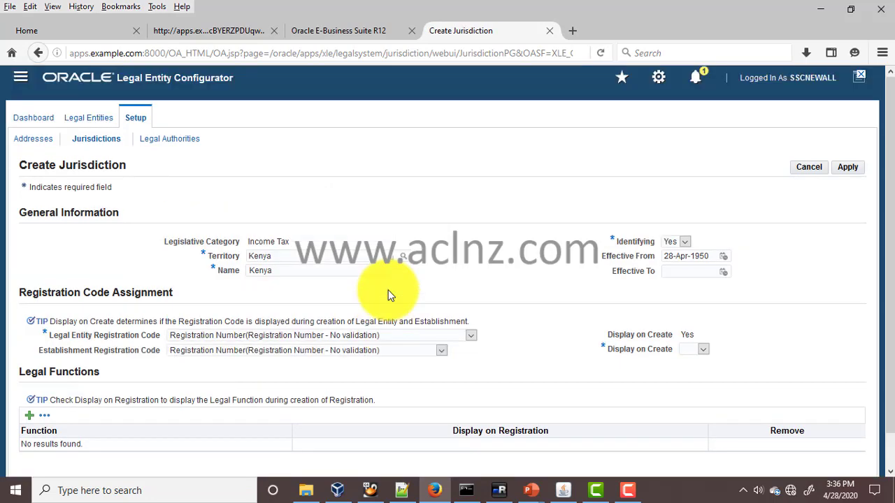
# Review the available legal entity registration codes without changing the selection.
pyautogui.click(851, 171)
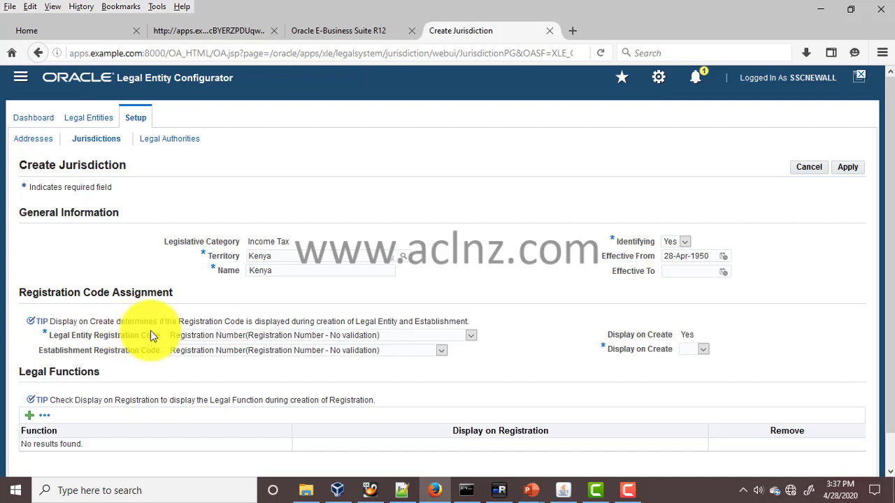
pyautogui.click(237, 334)
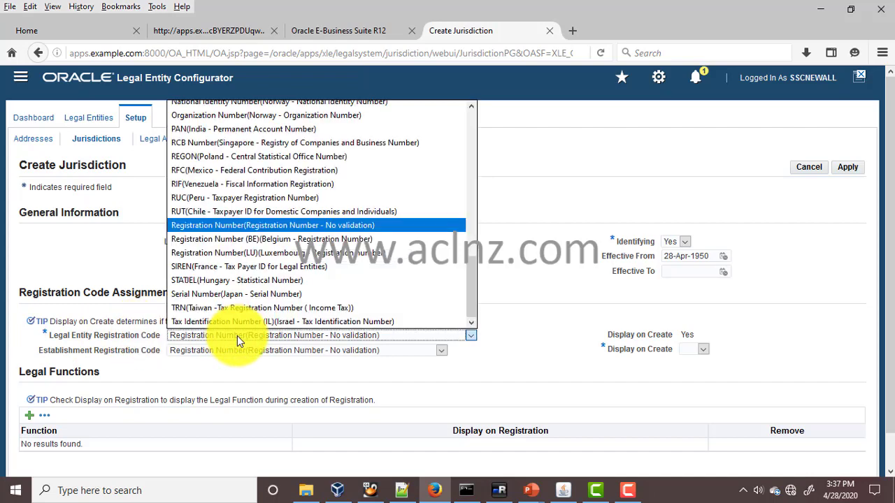
pyautogui.click(105, 258)
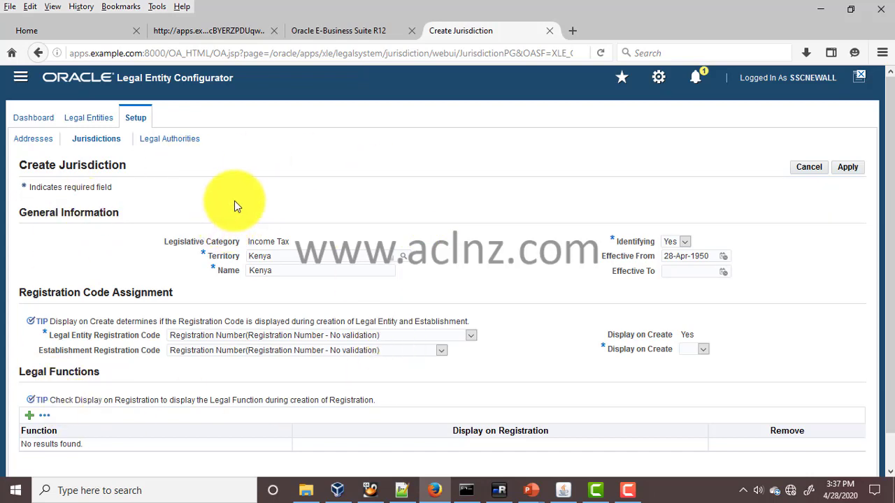
# Set Display on Create to Yes for the establishment registration code and apply the new jurisdiction.
pyautogui.click(847, 168)
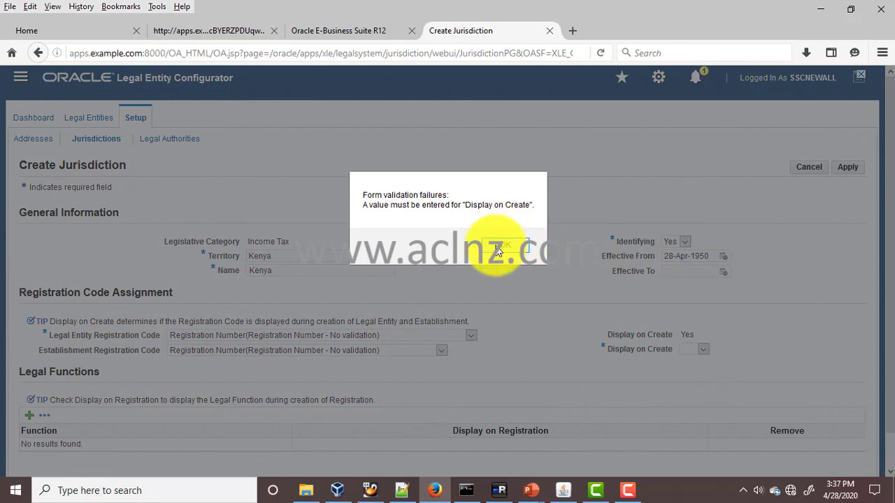
pyautogui.click(498, 250)
pyautogui.click(701, 349)
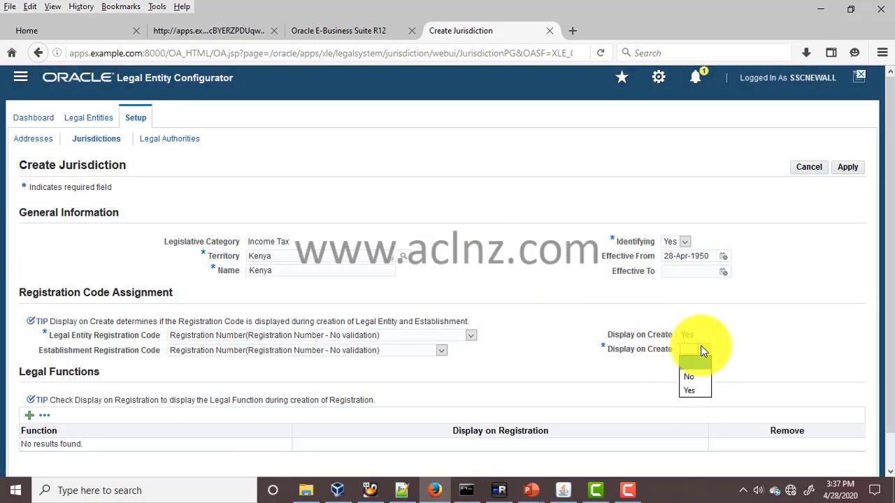
pyautogui.click(691, 387)
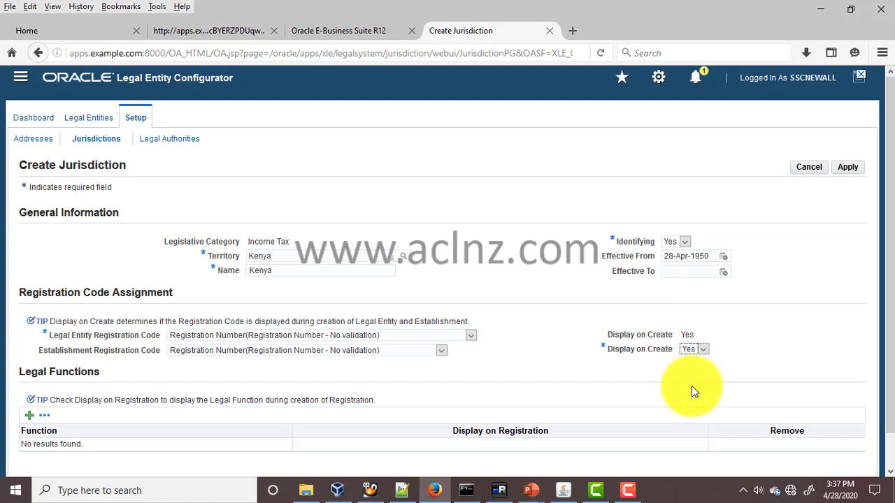
pyautogui.click(847, 169)
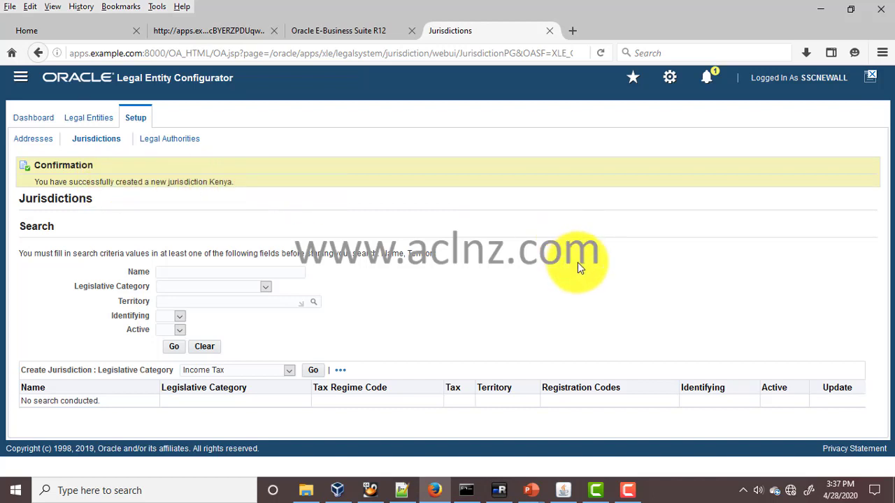
# Start a new legal entity, clear its default territory, search territories for K% and select Kenya.
pyautogui.click(87, 123)
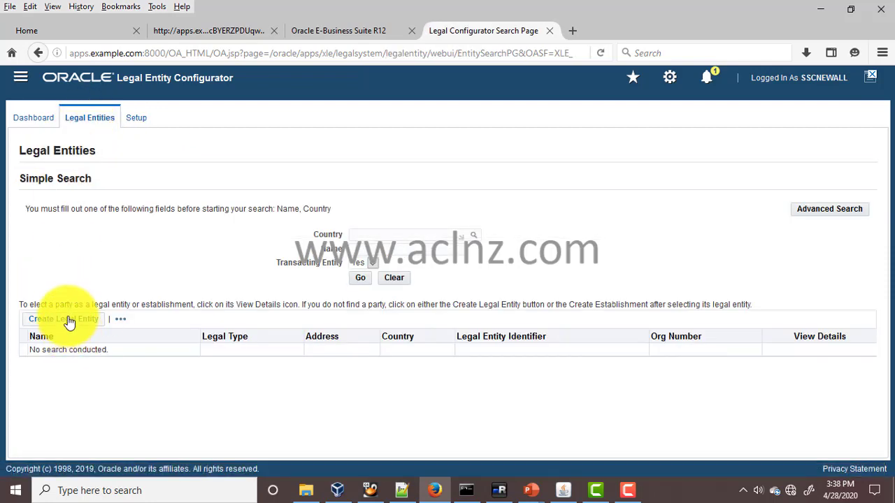
pyautogui.click(68, 320)
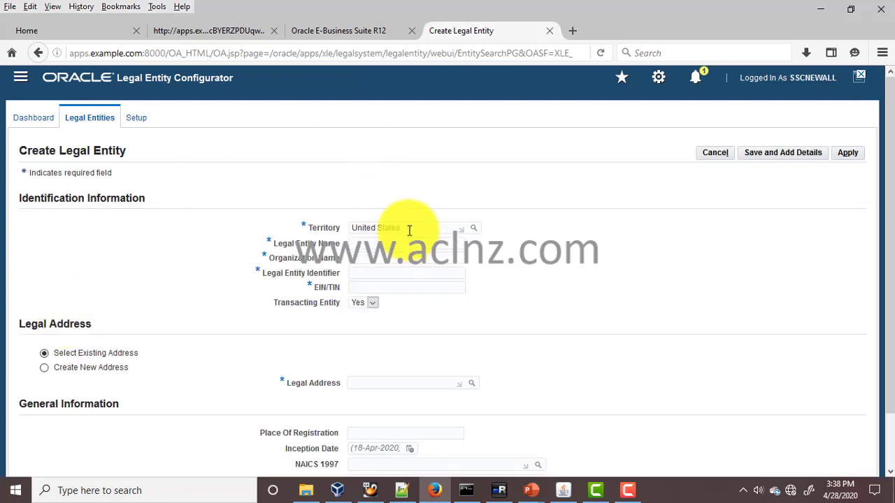
pyautogui.moveTo(410, 228); pyautogui.dragTo(326, 225)
pyautogui.press('BackSpace')
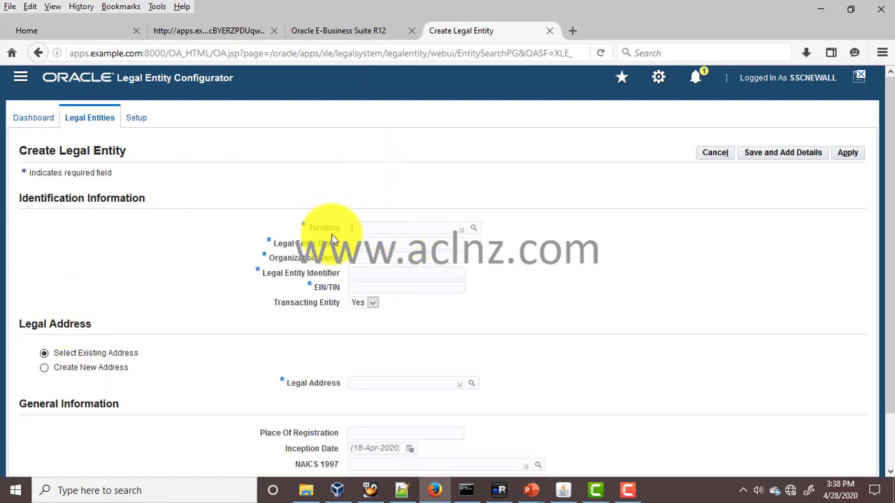
pyautogui.click(473, 228)
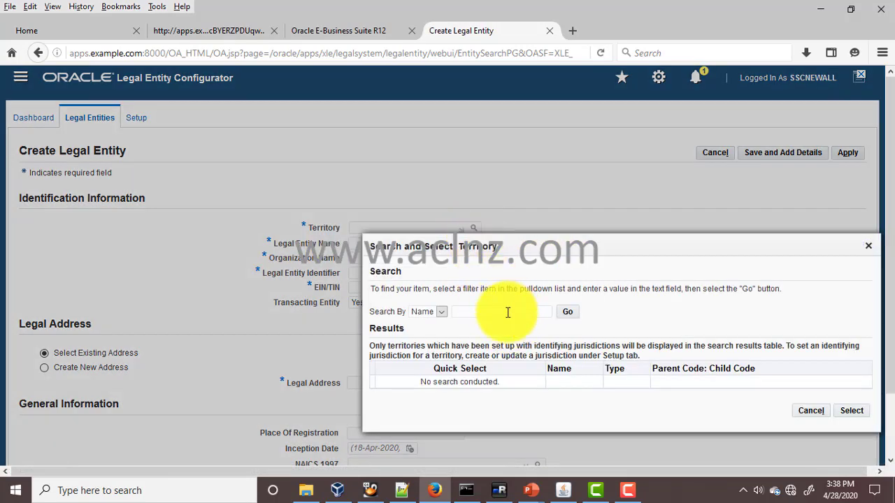
pyautogui.write('K%')
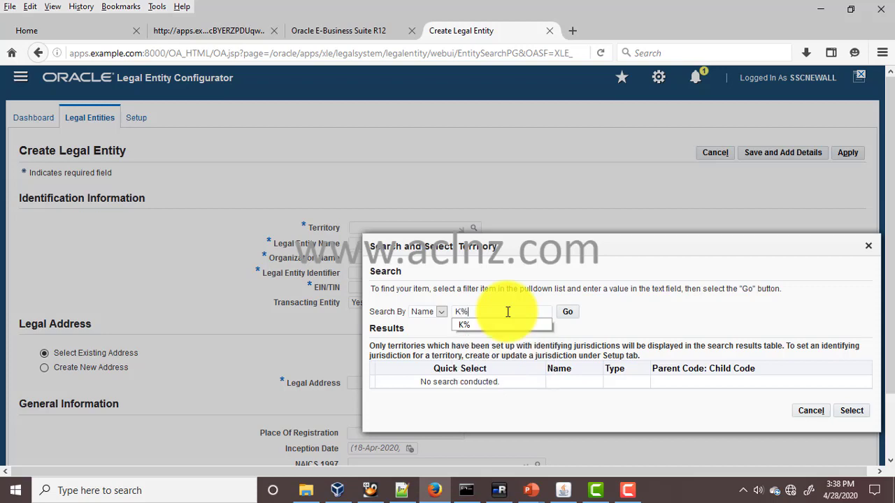
pyautogui.click(569, 314)
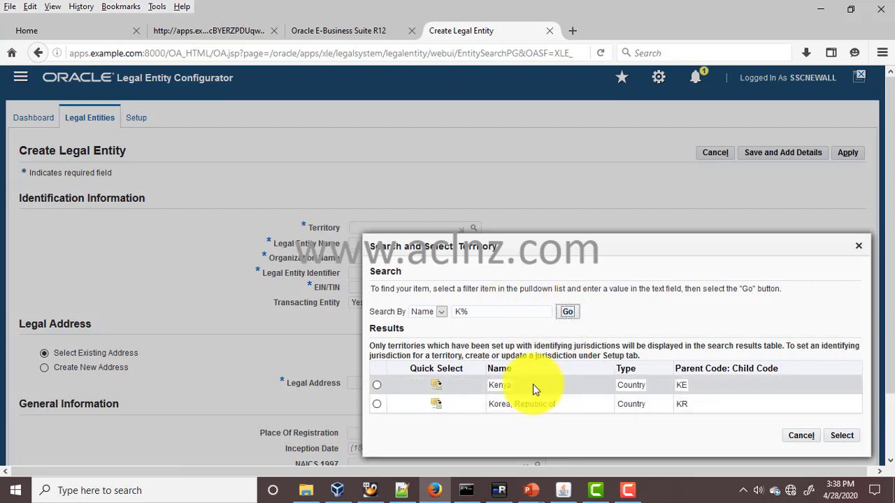
pyautogui.click(428, 391)
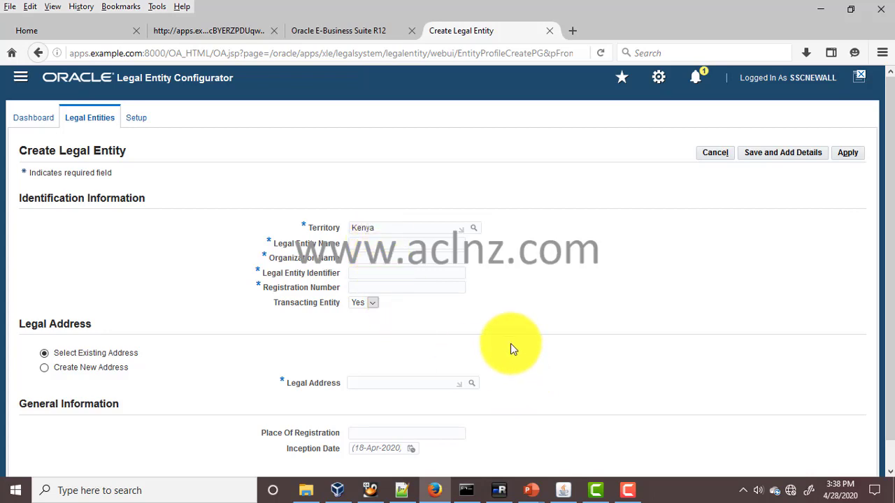
pyautogui.scroll(-1, 511, 344)
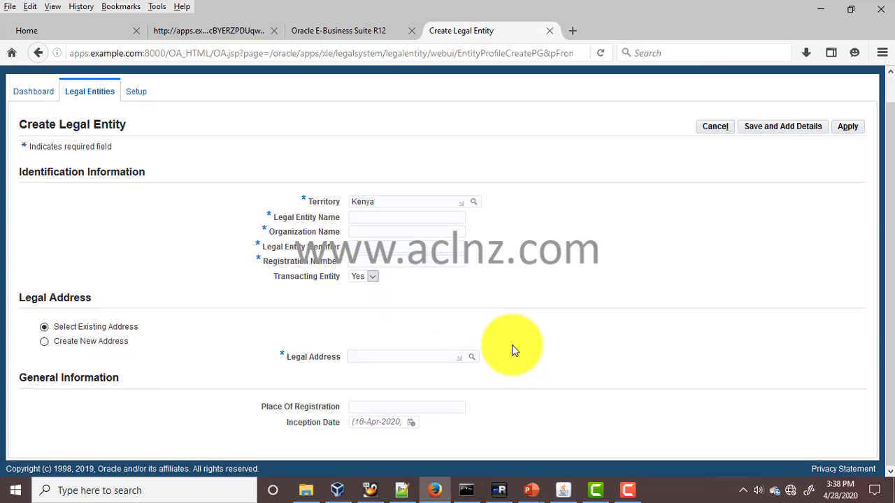